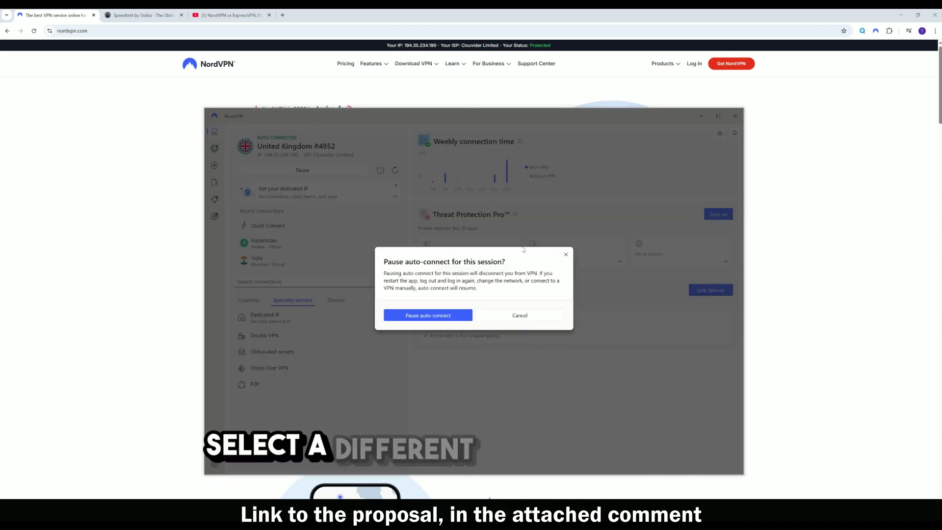
Pause auto-connect to drop the UK server, then connect to Azerbaijan #1 from the map.
click(380, 170)
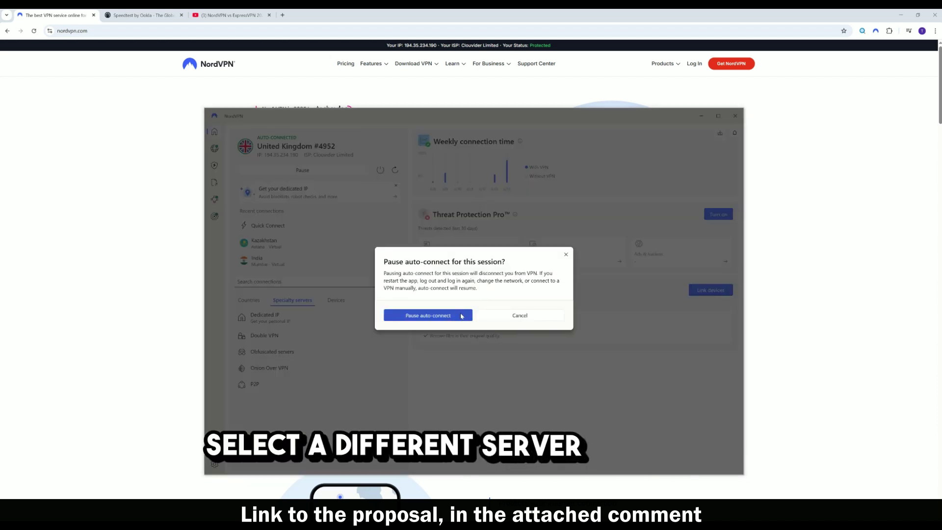
click(461, 315)
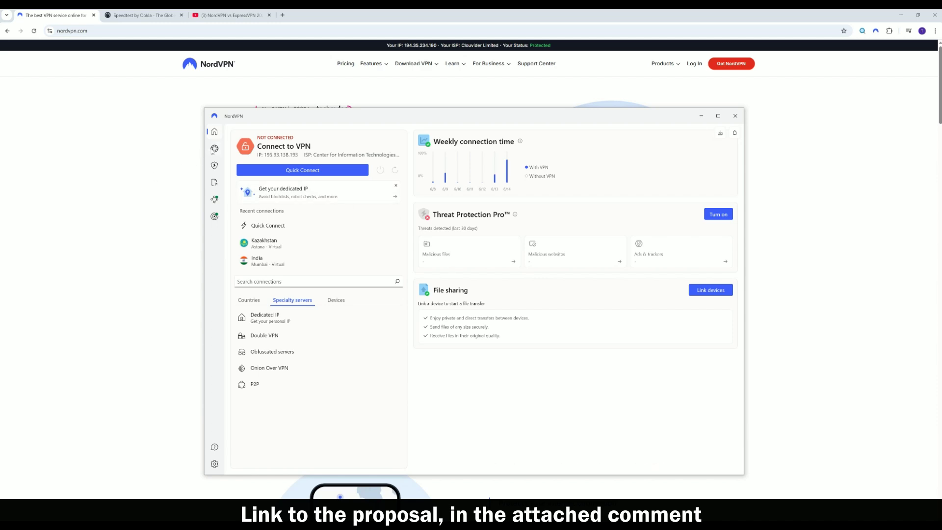
click(214, 148)
scroll(550, 351, up, 2)
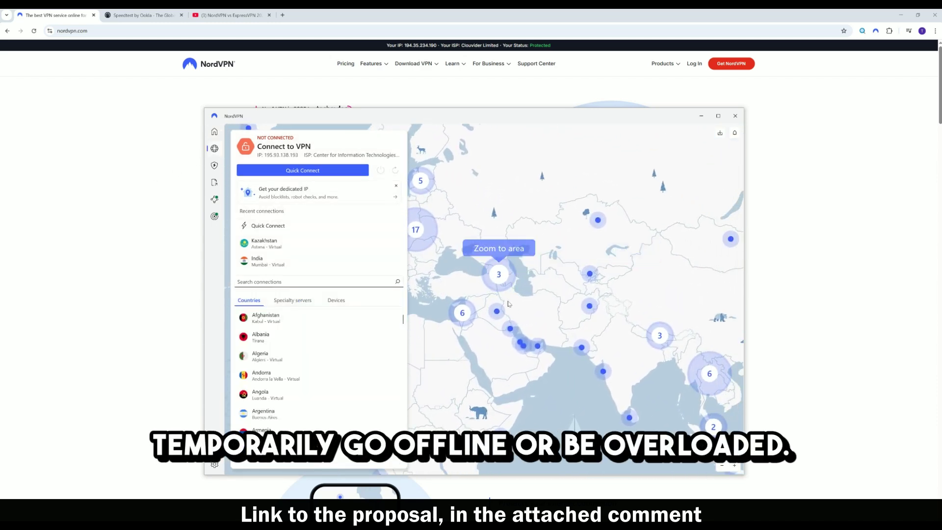
scroll(509, 303, up, 1)
click(513, 305)
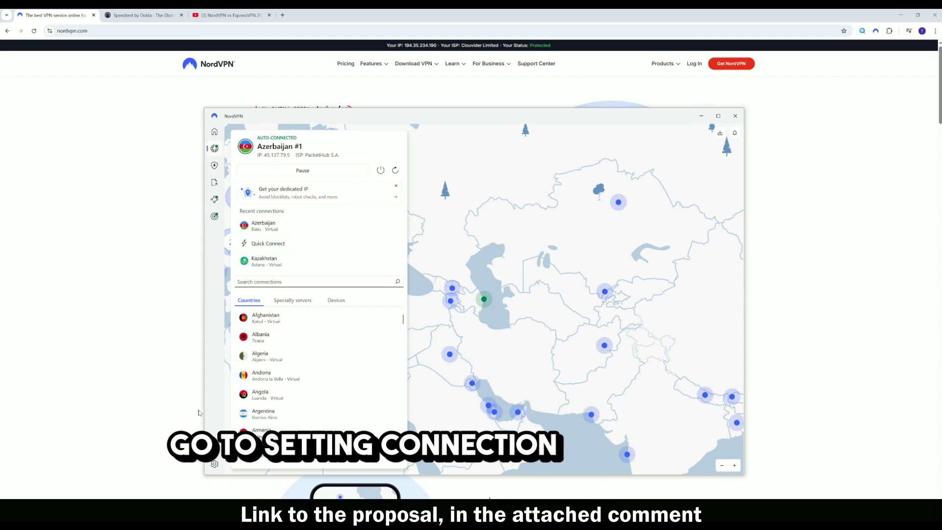
Browse the General settings page, then go back to the home dashboard.
click(215, 463)
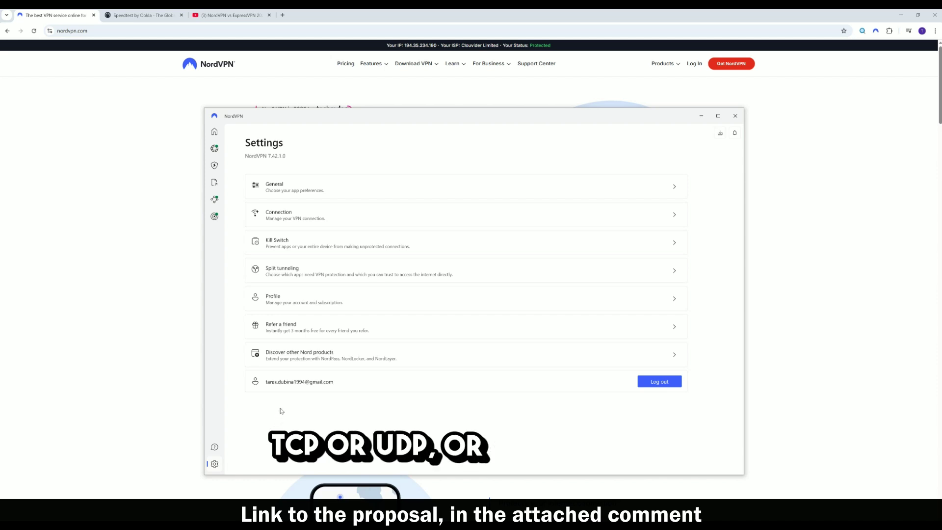
click(343, 188)
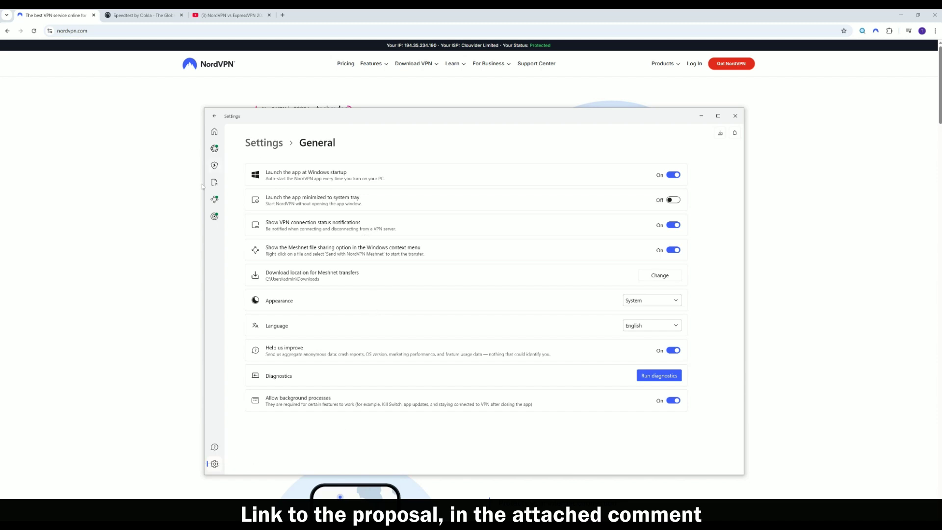
click(215, 132)
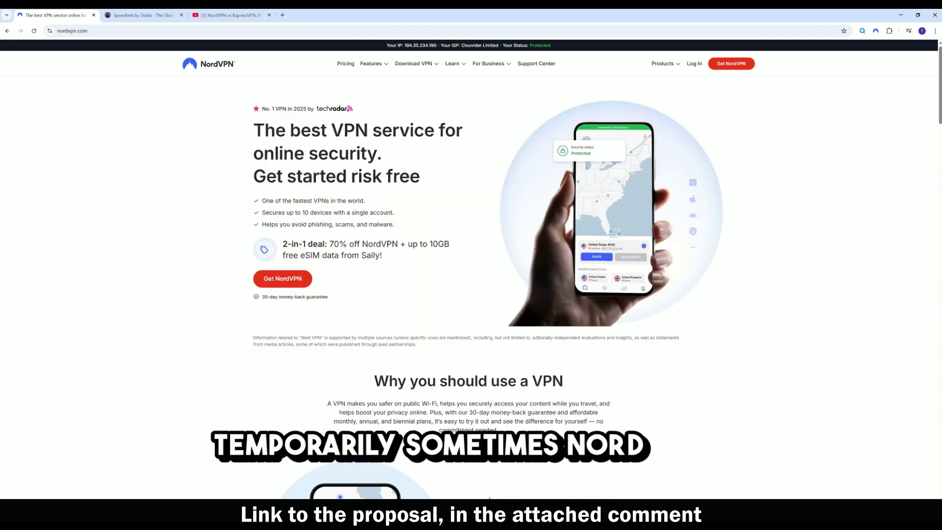
Switch Threat Protection Pro on, then turn it off completely.
click(214, 166)
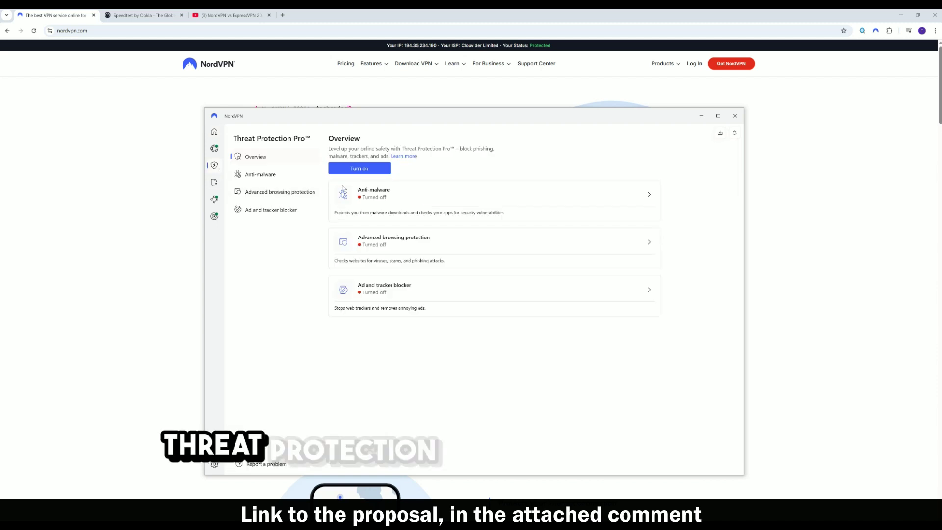
click(359, 169)
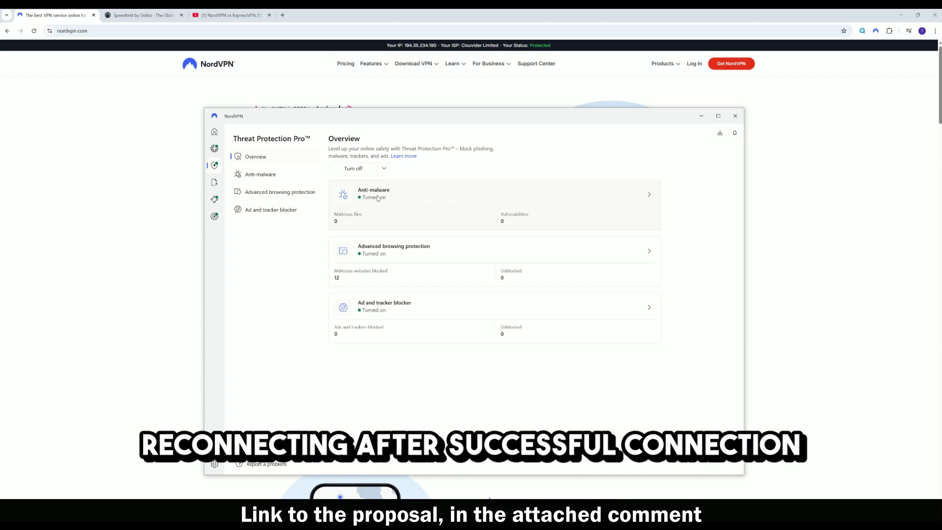
click(383, 168)
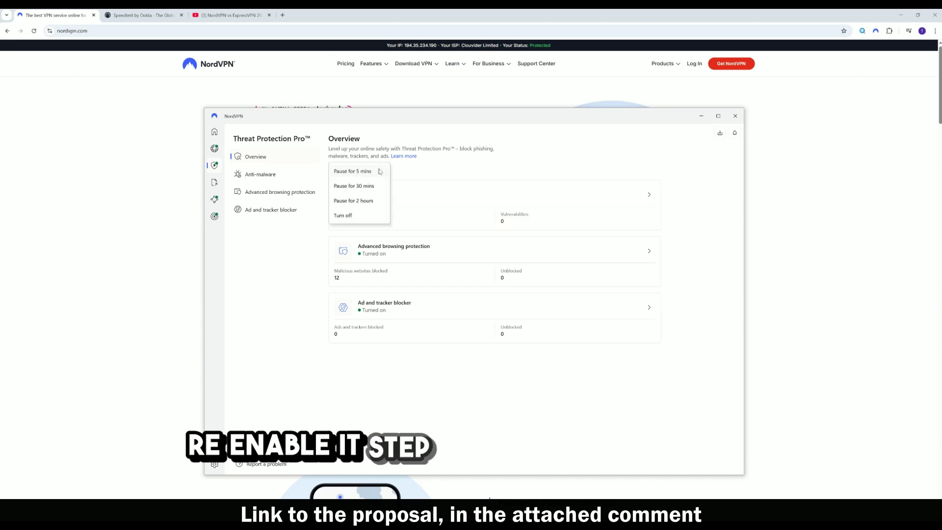
click(363, 168)
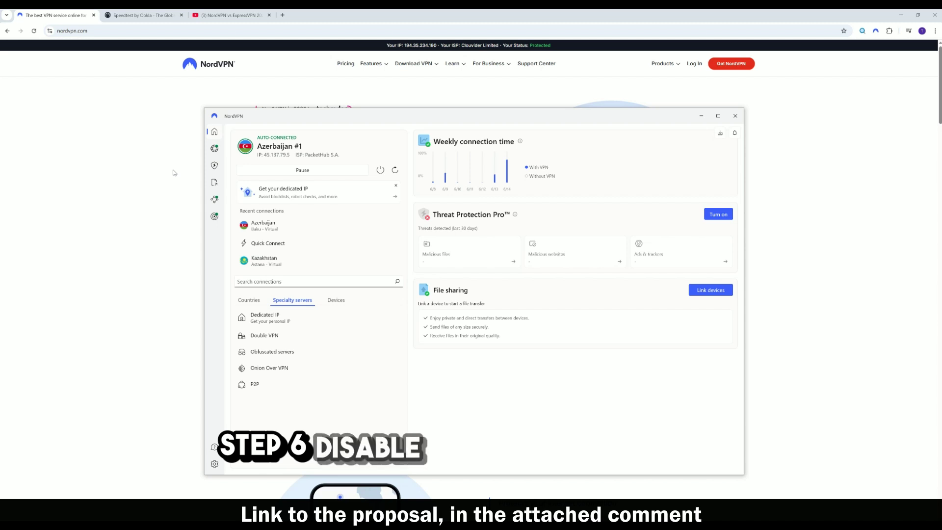
Show the Obfuscated servers connection options under Specialty servers.
click(215, 148)
click(294, 299)
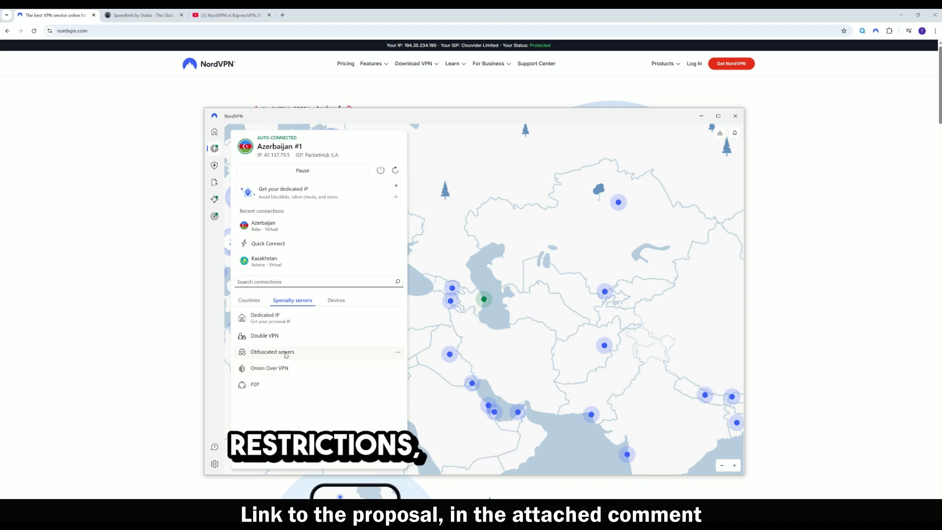
click(396, 353)
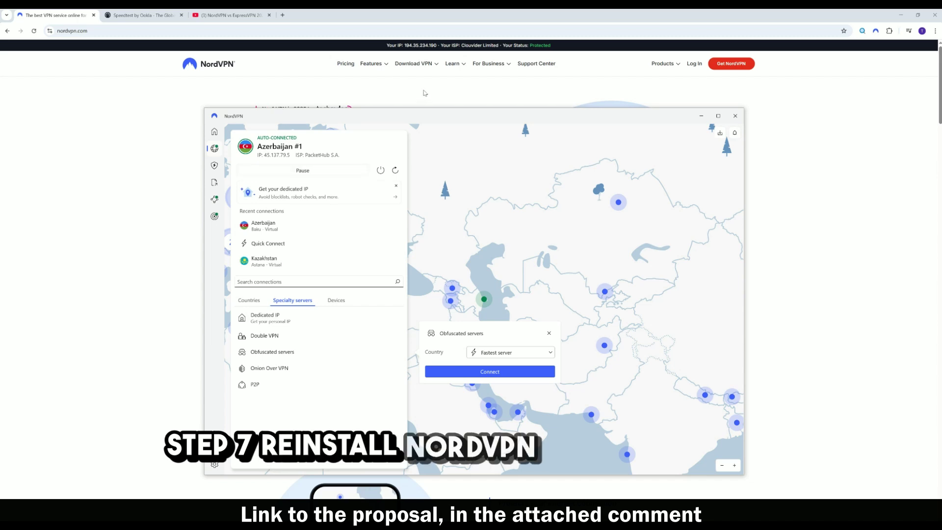
mouse_move(414, 63)
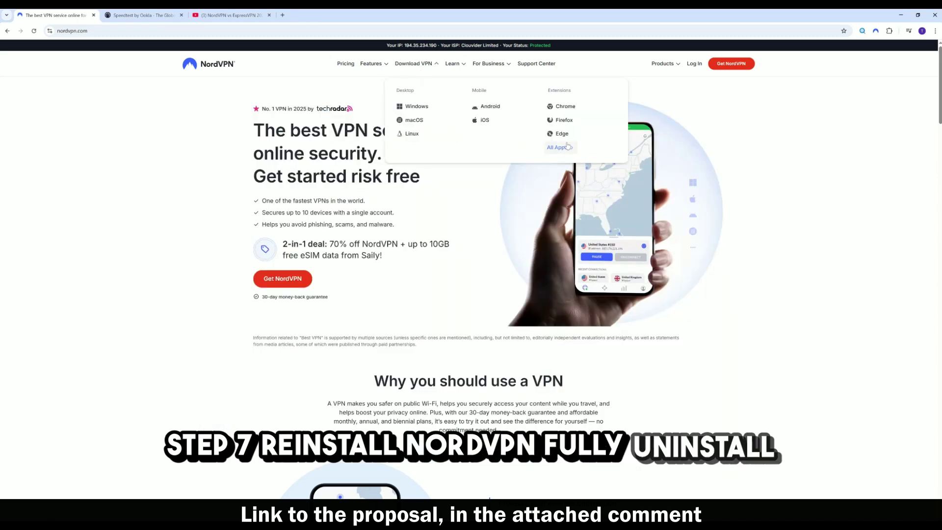
Browse the Windows app download page and bring up the Support chat.
click(554, 150)
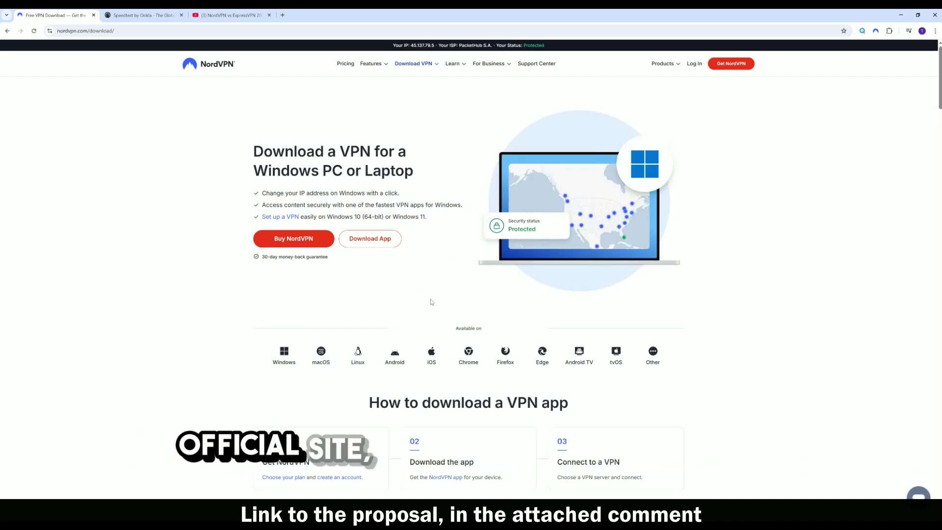
scroll(466, 308, down, 1)
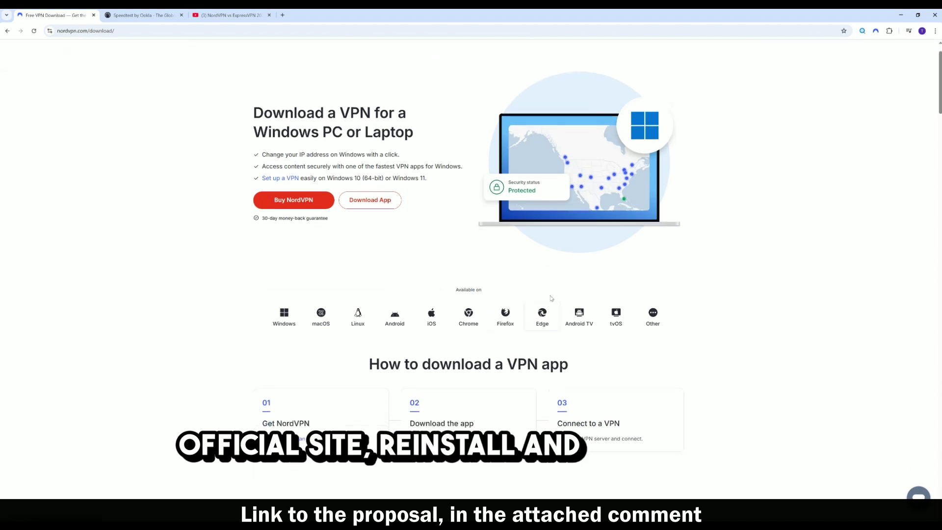
scroll(645, 368, down, 1)
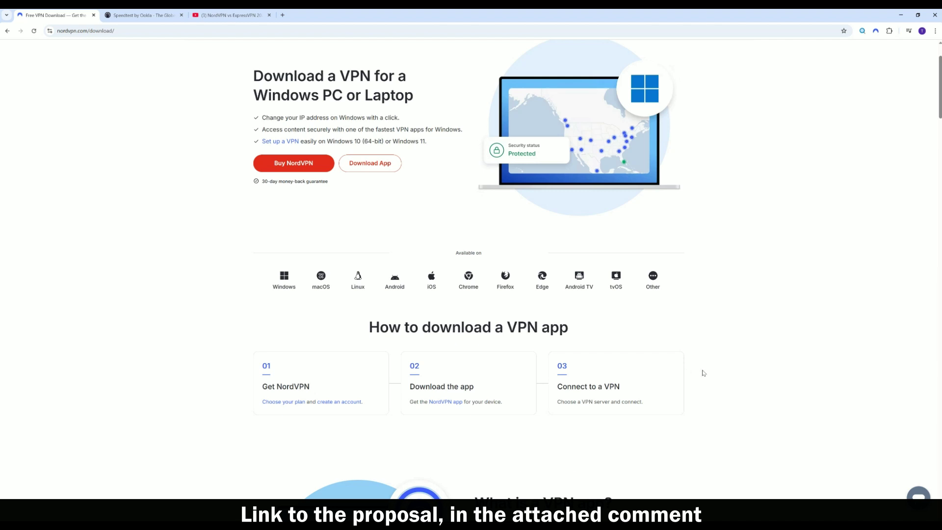
click(916, 496)
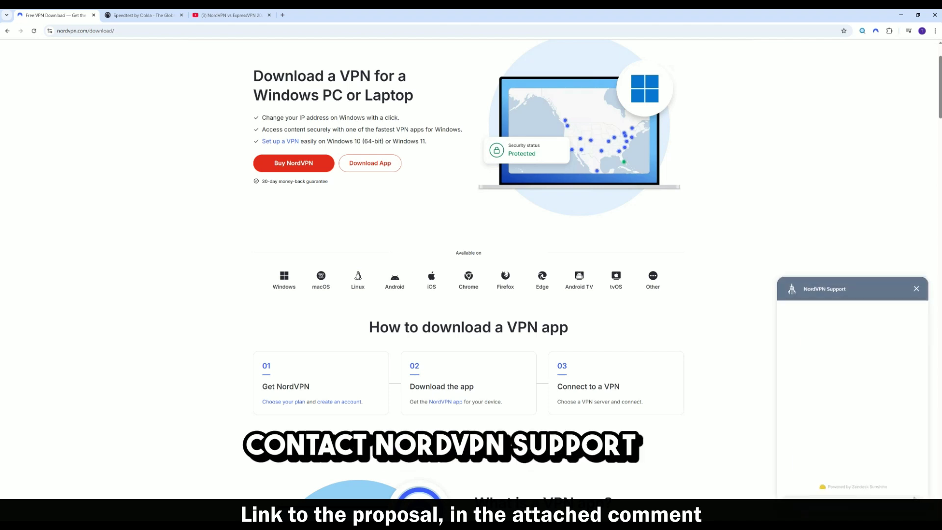
Scroll the nordvpn.com homepage down to the Why you should use a VPN section.
scroll(648, 358, up, 2)
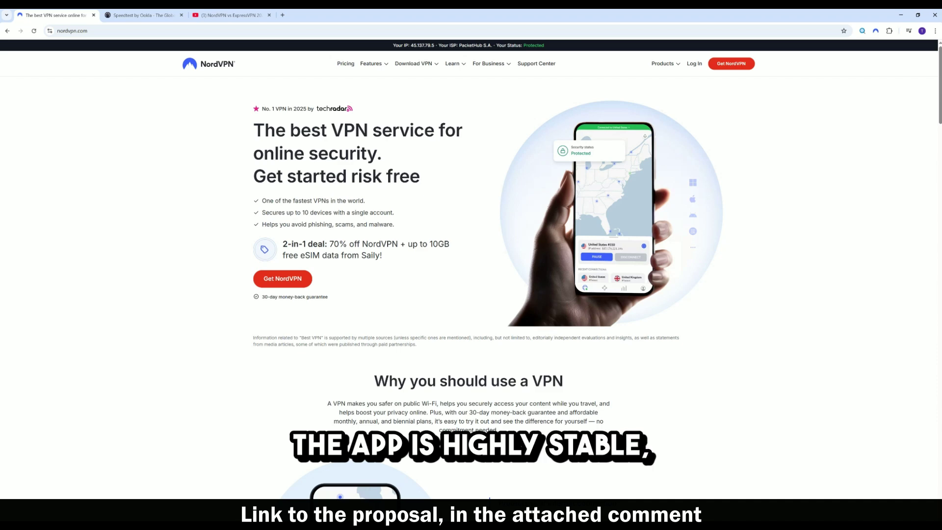
scroll(451, 229, down, 3)
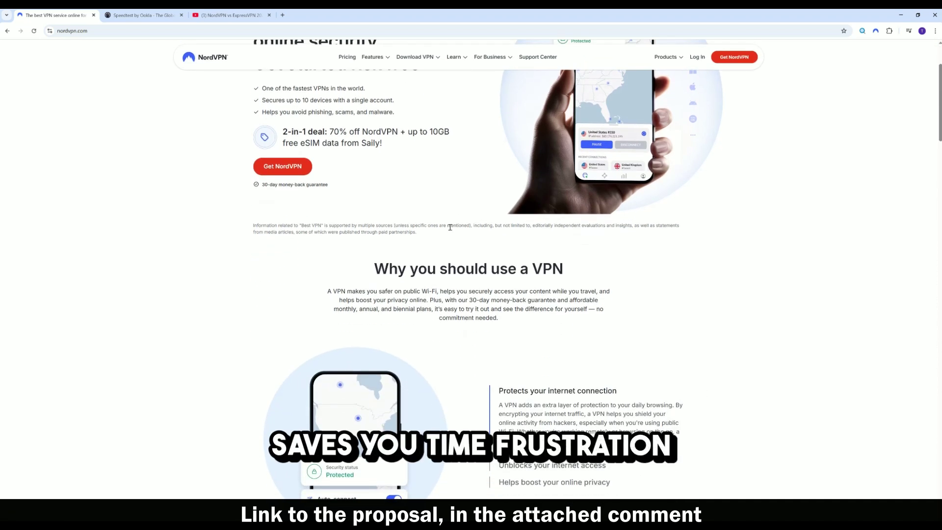
scroll(450, 227, down, 1)
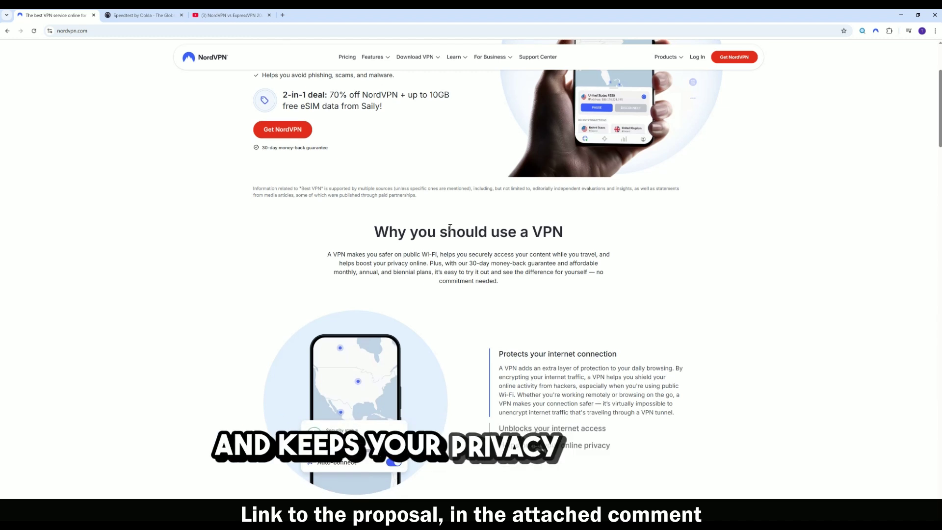
scroll(449, 227, down, 1)
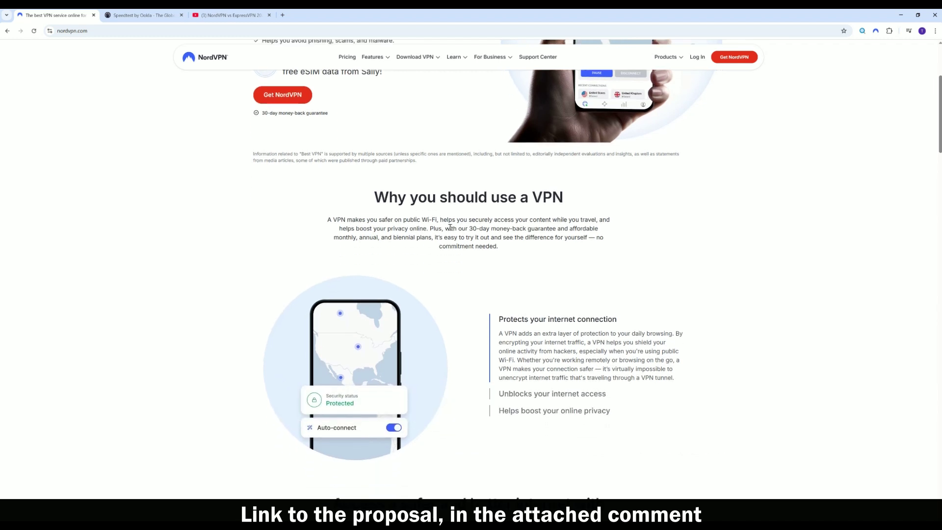
scroll(450, 227, down, 1)
Scroll the NordVPN vs ExpressVPN 2025 video page to its pinned comment and highlight the deal link.
click(225, 16)
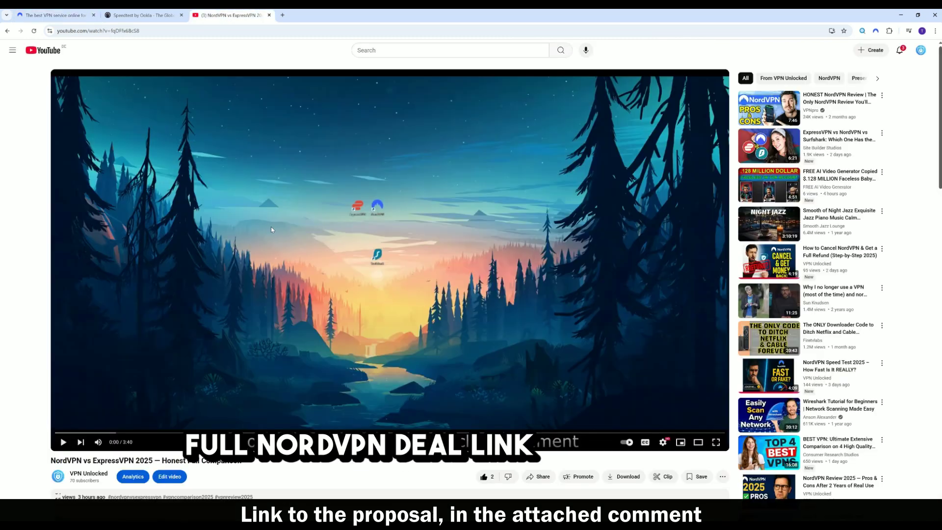
scroll(270, 225, down, 4)
scroll(270, 225, down, 3)
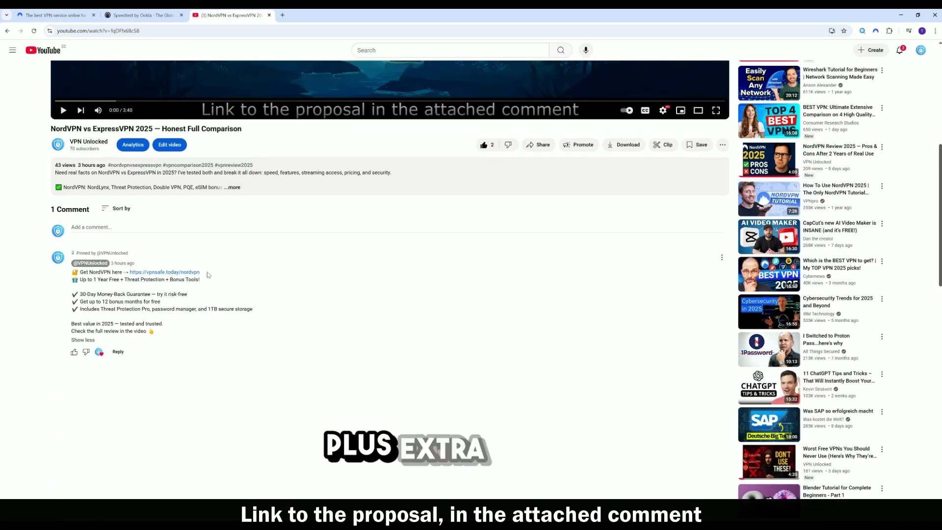
drag(208, 275, 129, 273)
click(236, 294)
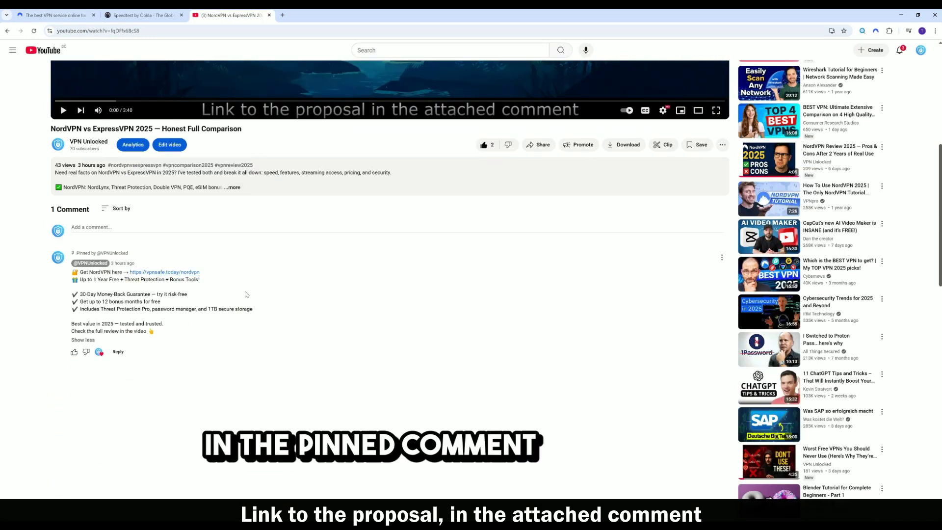